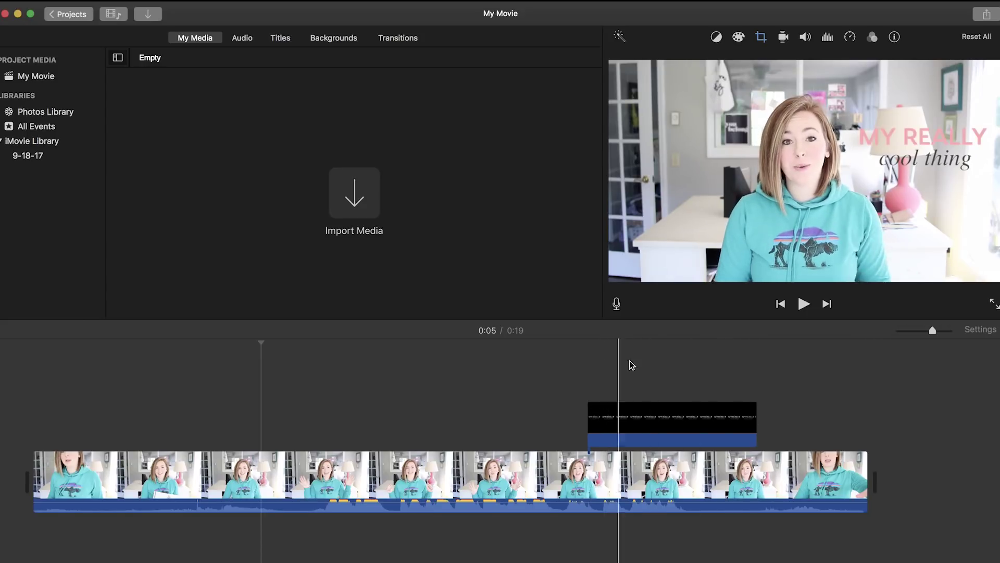
- Create a new White-theme Keynote presentation, then move its window top-left and enlarge it
{"action": "left_click", "coordinate": [636, 420]}
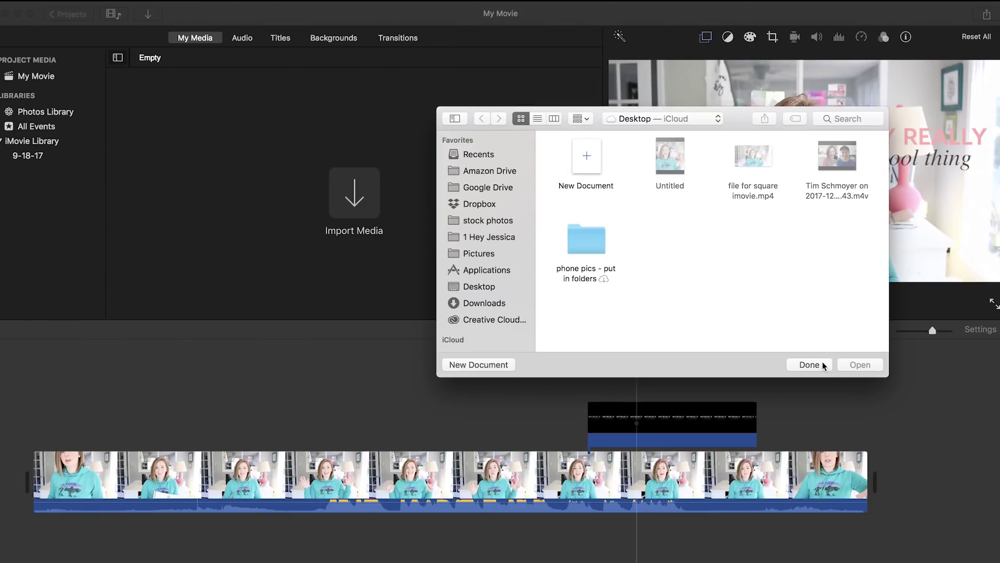
{"action": "left_click", "coordinate": [480, 366]}
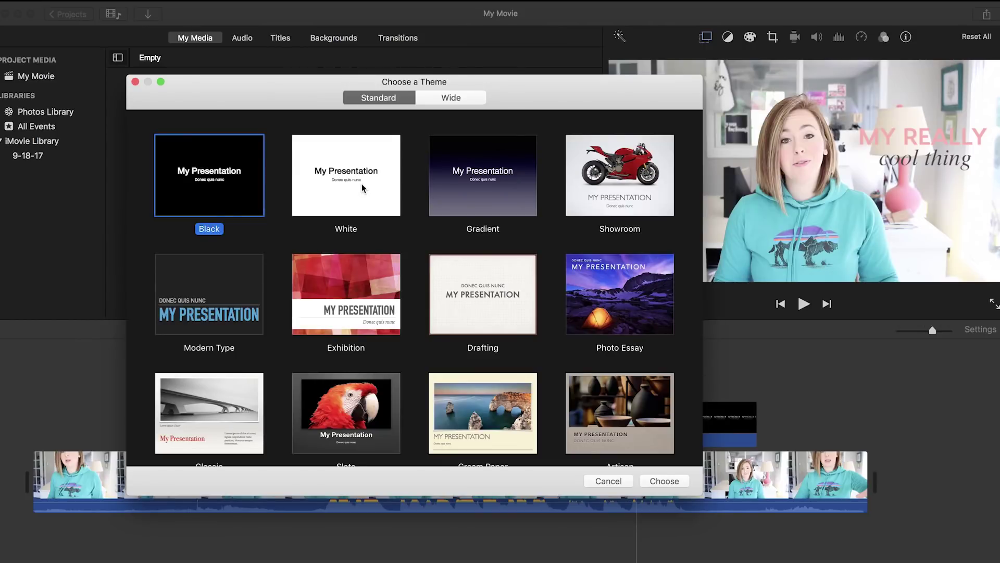
{"action": "left_click", "coordinate": [363, 188]}
{"action": "left_click", "coordinate": [663, 481]}
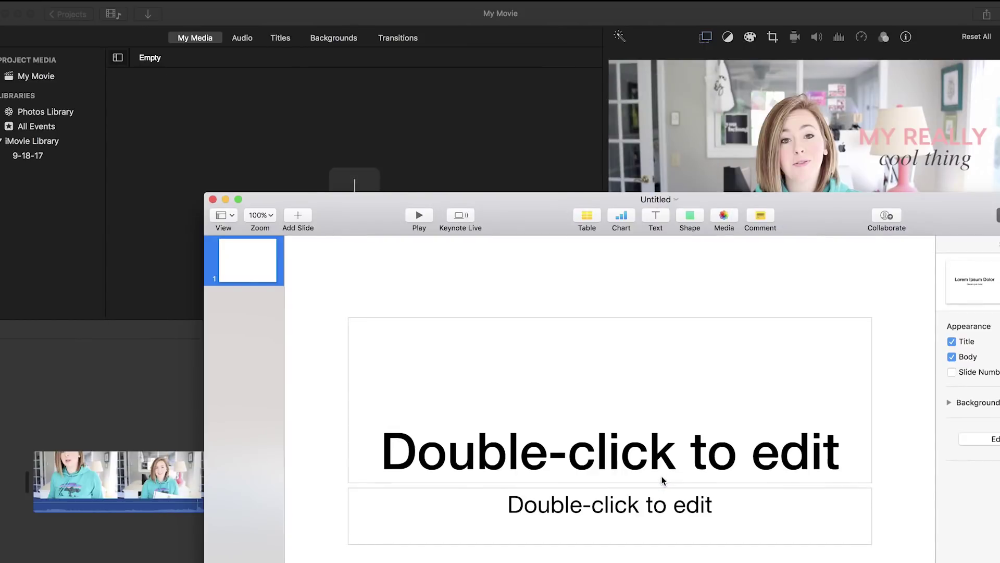
{"action": "left_click_drag", "start_coordinate": [540, 215], "coordinate": [344, 46]}
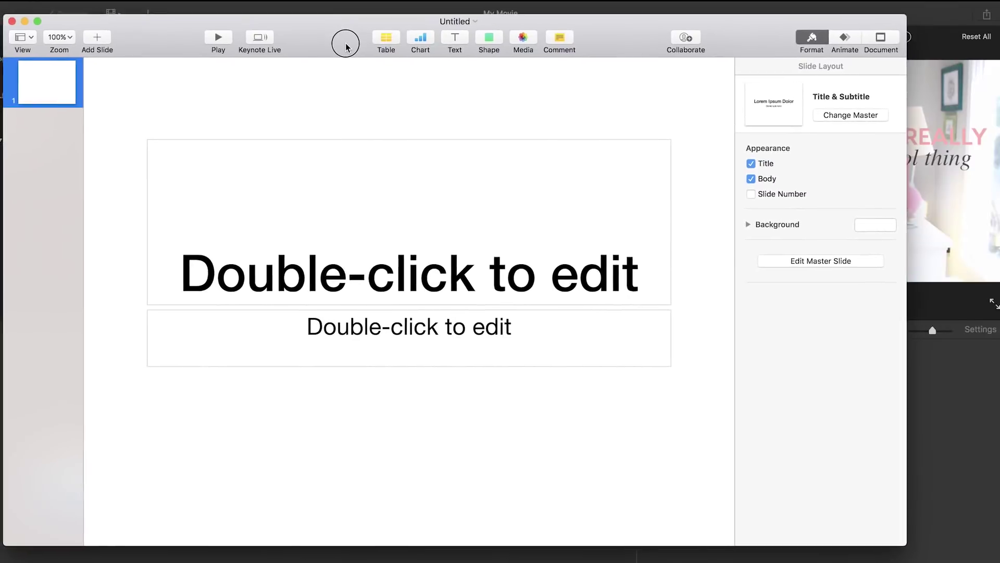
{"action": "left_click_drag", "start_coordinate": [907, 545], "coordinate": [945, 562]}
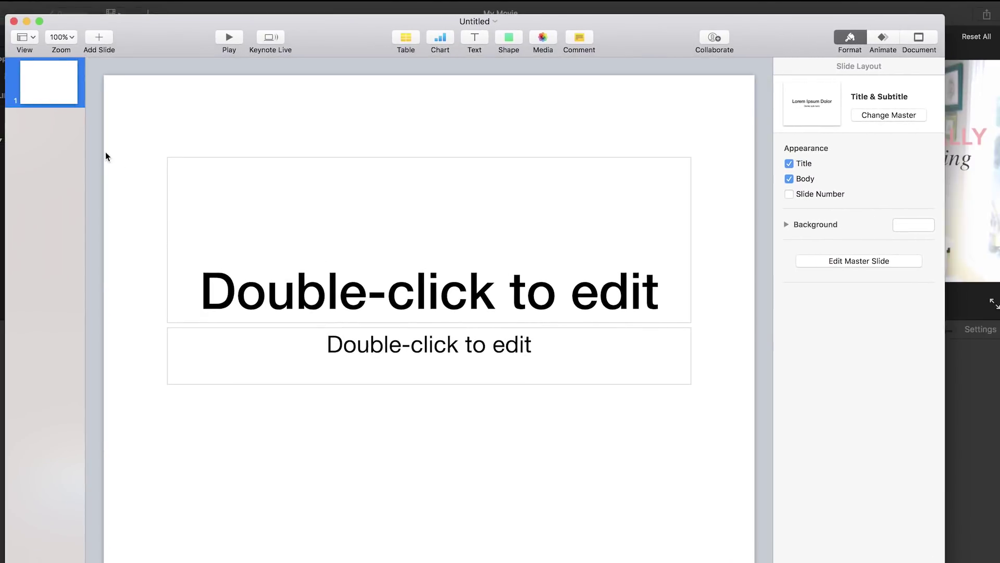
- Delete both placeholder boxes and drag 'file for square imovie.mp4' from iMovie onto the slide
{"action": "left_click", "coordinate": [488, 301]}
{"action": "key", "text": "super+a"}
{"action": "key", "text": "Delete"}
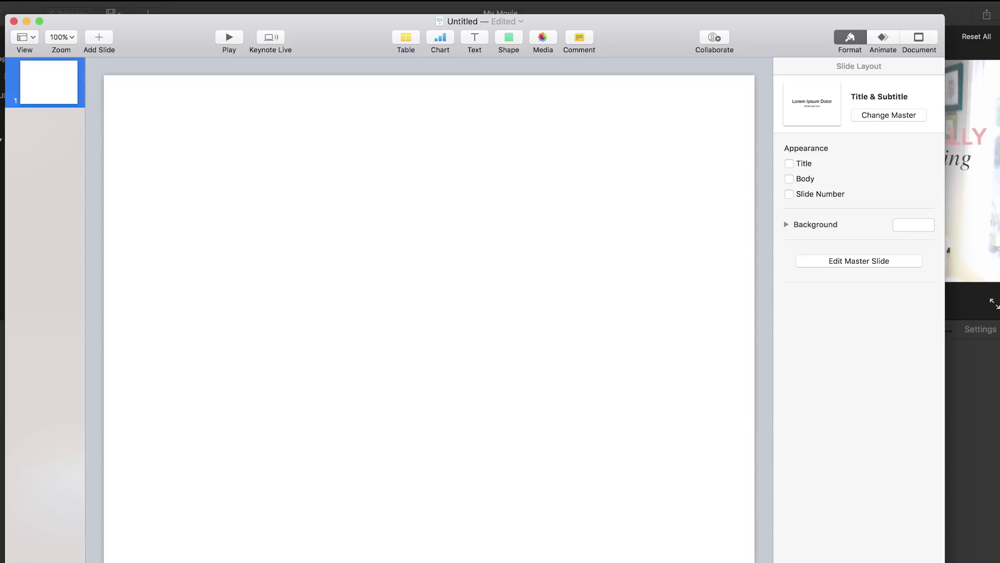
{"action": "left_click_drag", "start_coordinate": [974, 251], "coordinate": [339, 292]}
{"action": "left_click_drag", "start_coordinate": [605, 320], "coordinate": [711, 359]}
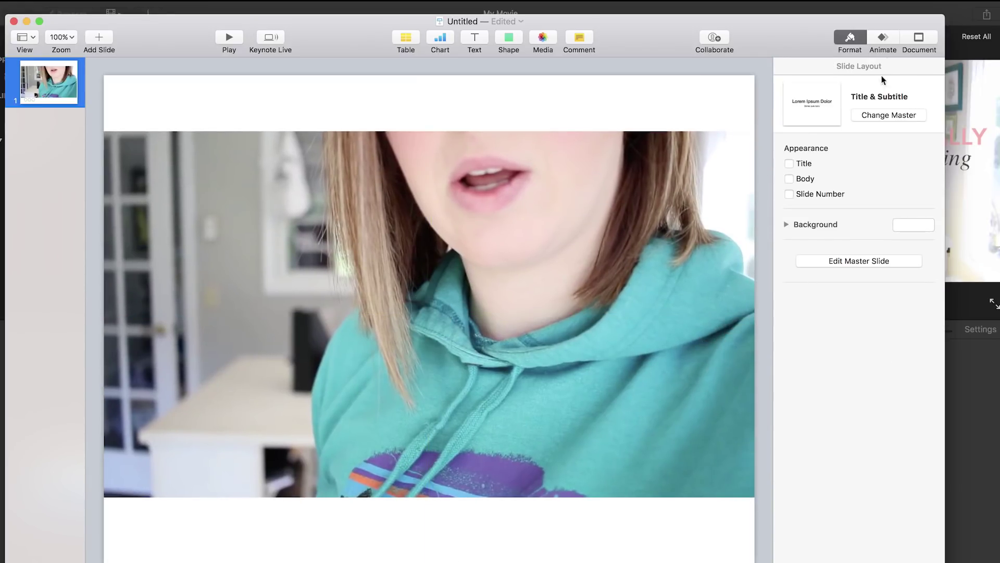
- Set a custom slide size of 1024 × 1024 in the Document inspector
{"action": "left_click", "coordinate": [923, 37]}
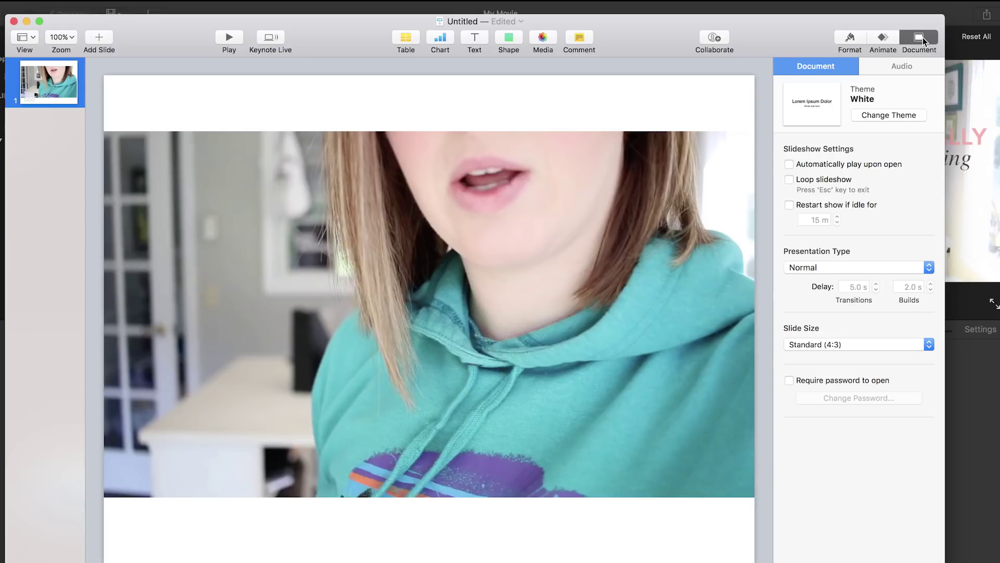
{"action": "left_click", "coordinate": [834, 345]}
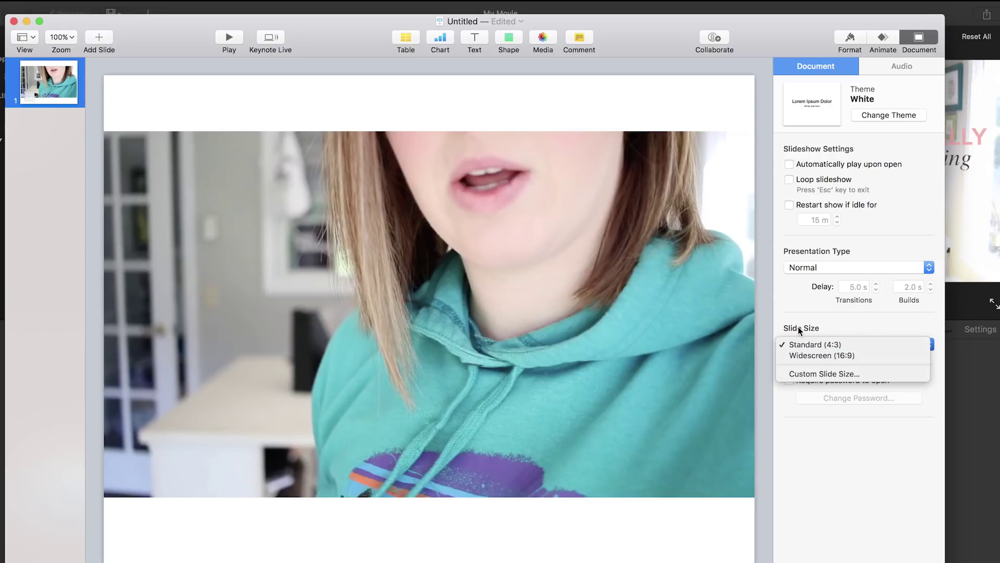
{"action": "left_click", "coordinate": [830, 375]}
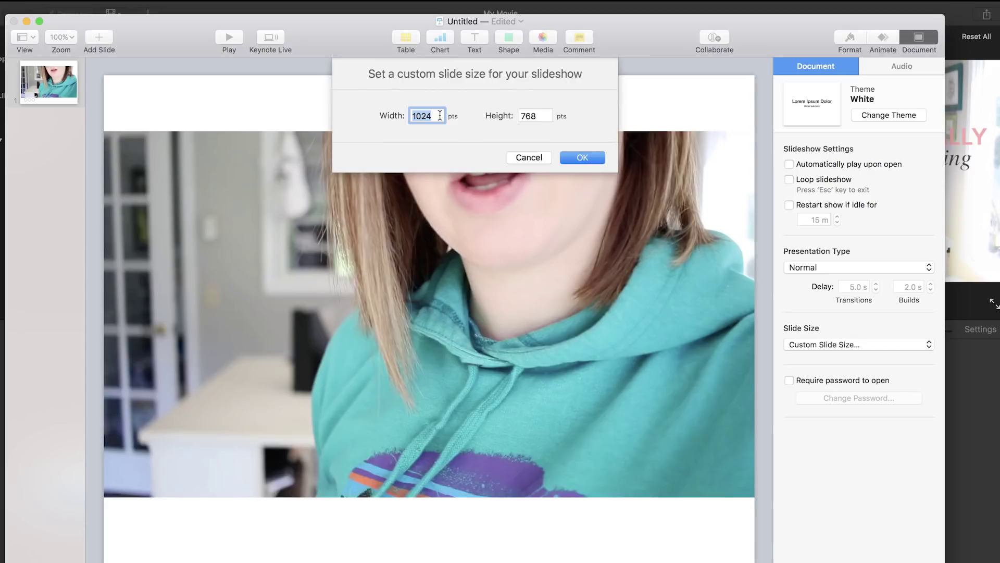
{"action": "key", "text": "Tab"}
{"action": "key", "text": "BackSpace"}
{"action": "type", "text": "10"}
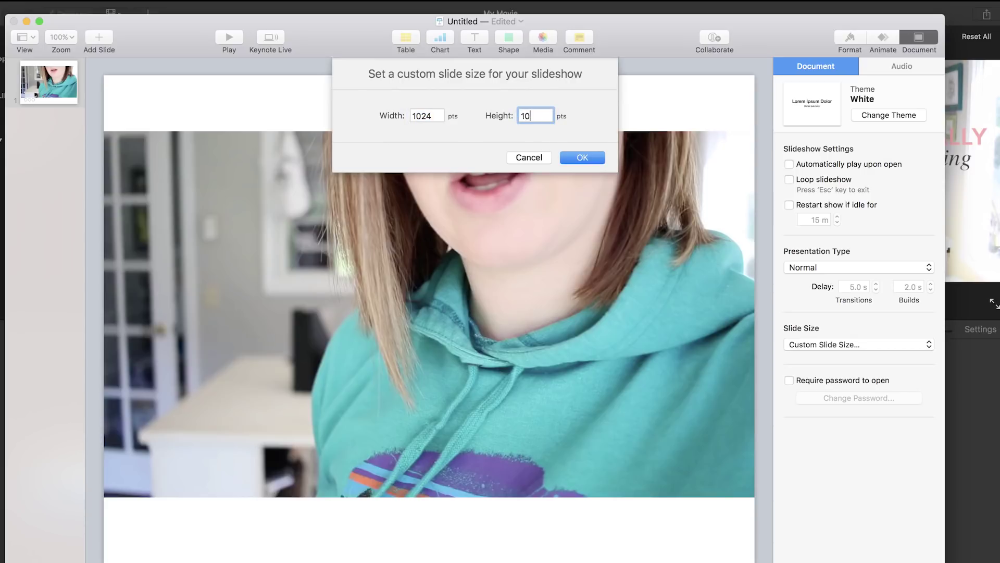
{"action": "type", "text": "24"}
{"action": "key", "text": "Return"}
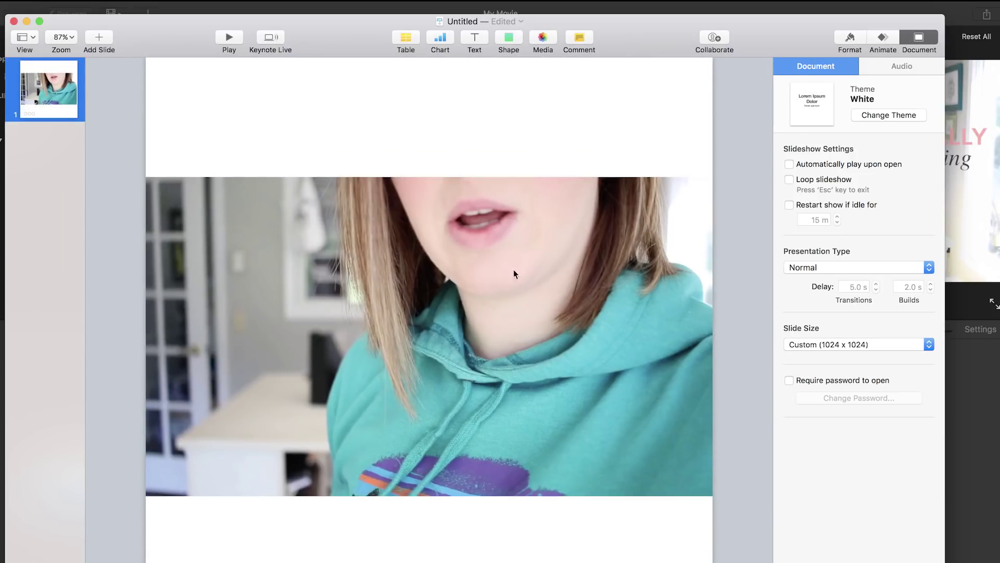
- Widen and raise the presentation window, then lower the movie to the slide's middle
{"action": "left_click_drag", "start_coordinate": [944, 542], "coordinate": [967, 542]}
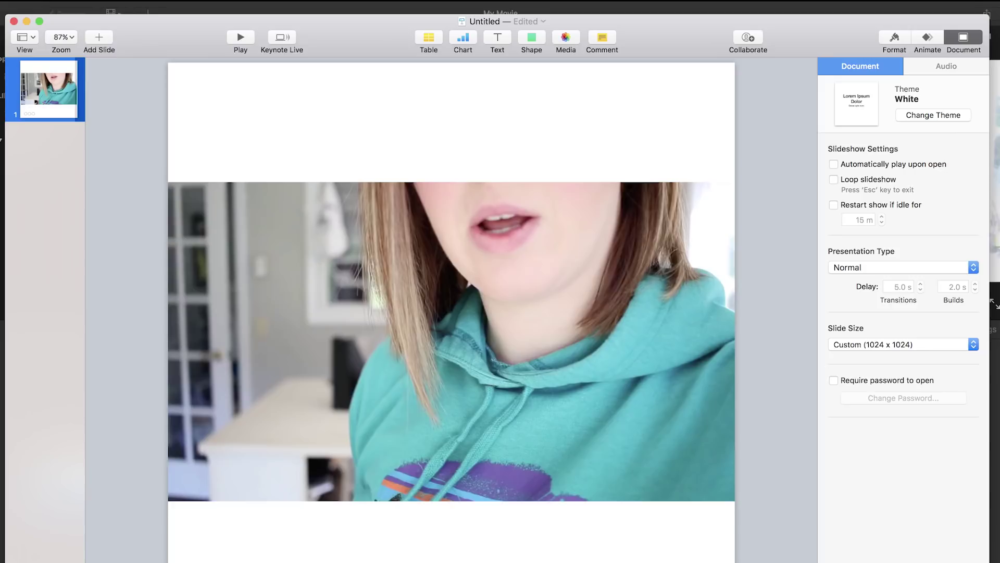
{"action": "left_click_drag", "start_coordinate": [624, 27], "coordinate": [611, 0]}
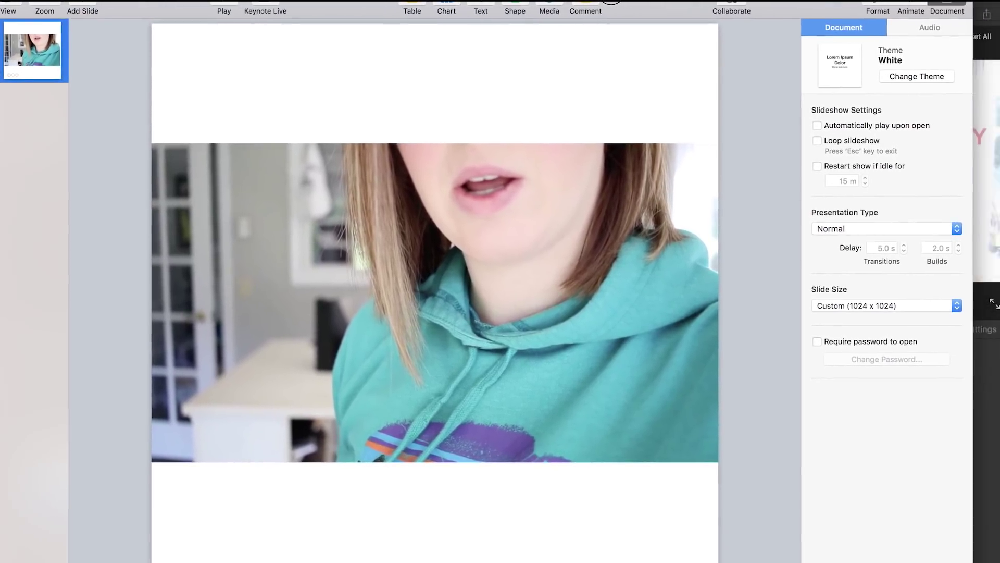
{"action": "left_click_drag", "start_coordinate": [657, 367], "coordinate": [661, 376]}
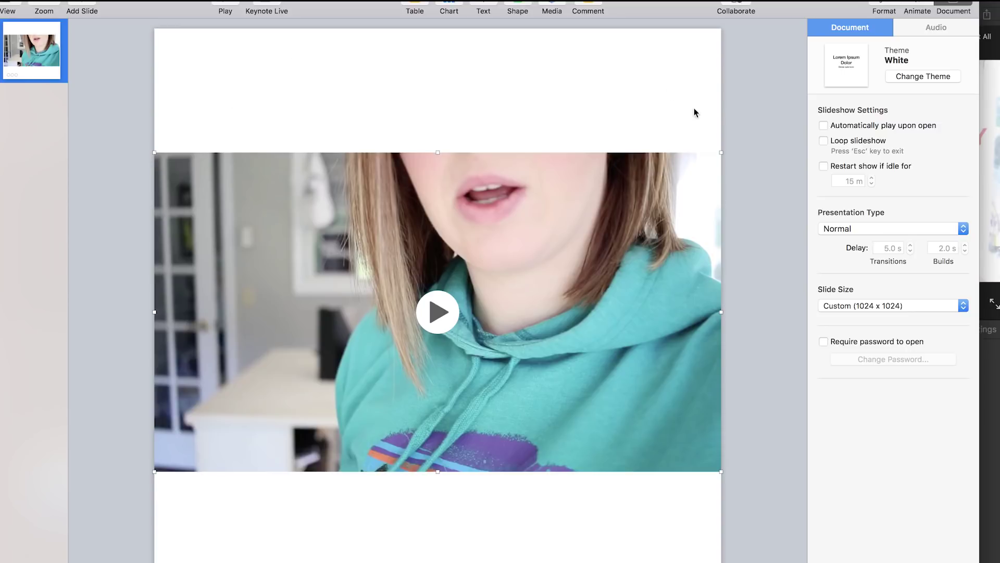
- Add a widened text box at the top of the slide reading 'my video here'
{"action": "left_click", "coordinate": [488, 6]}
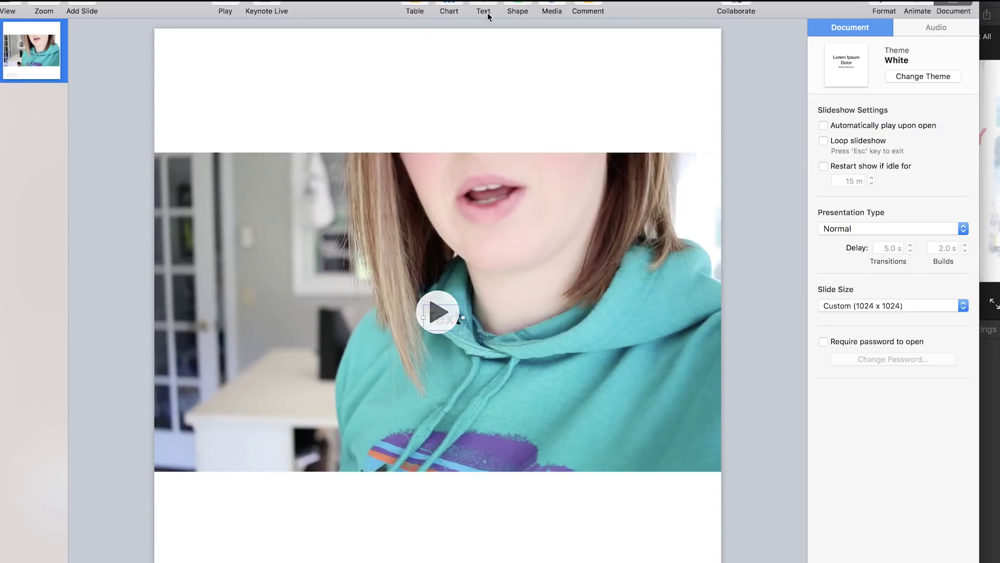
{"action": "left_click_drag", "start_coordinate": [444, 323], "coordinate": [563, 66]}
{"action": "double_click", "coordinate": [440, 66]}
{"action": "type", "text": "my video here"}
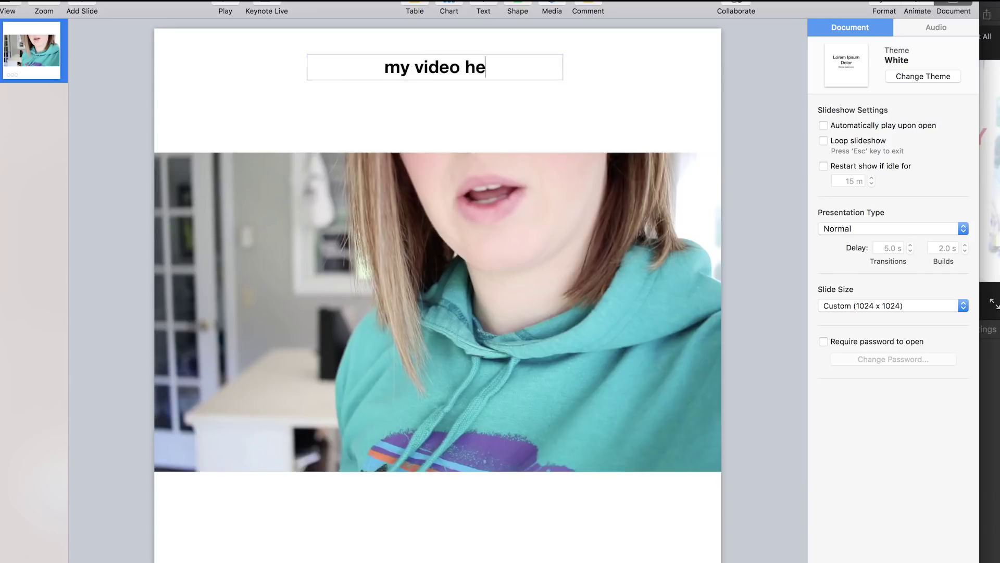
{"action": "left_click", "coordinate": [616, 104]}
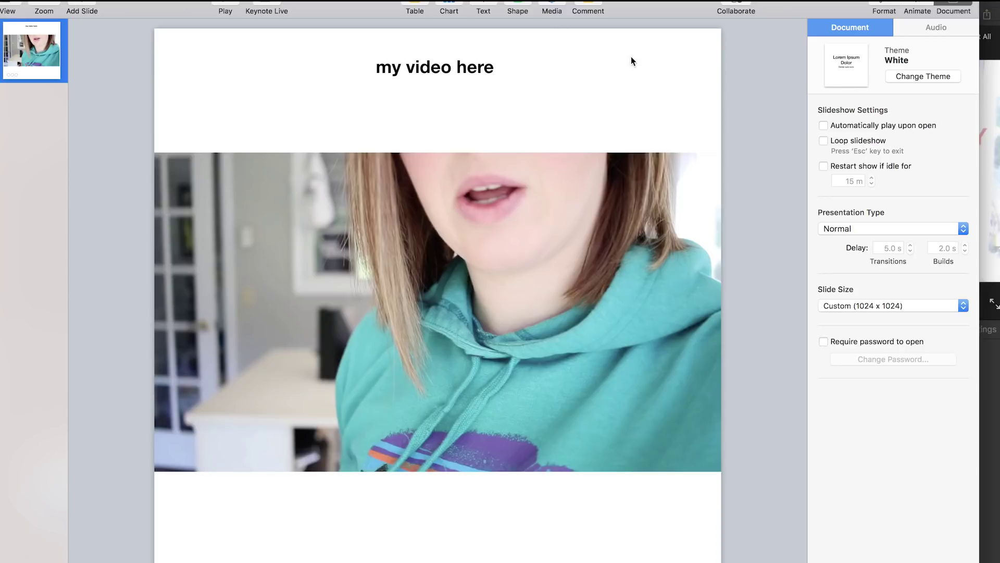
{"action": "left_click", "coordinate": [884, 11]}
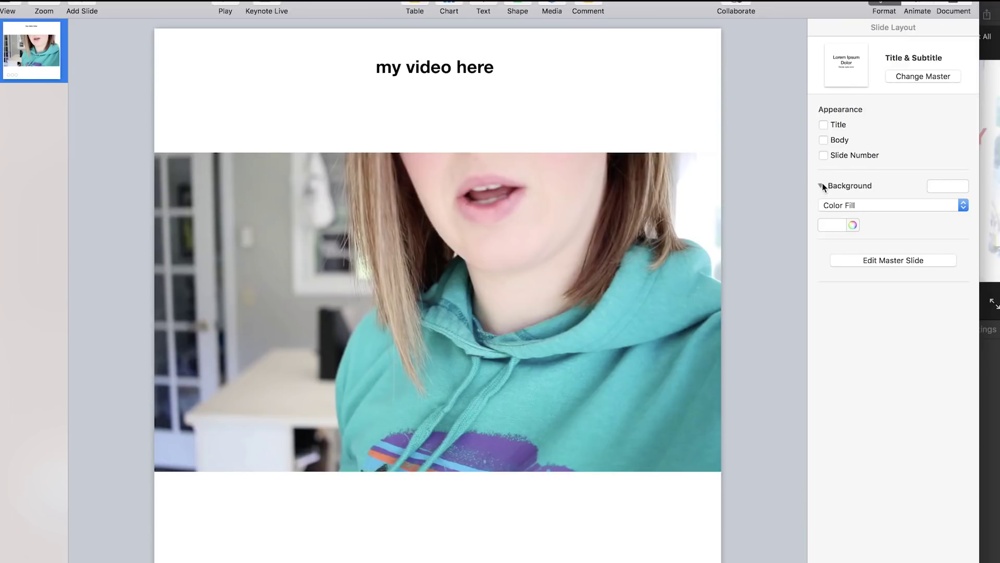
- Give the background a colour fill and adjust RGB sliders and colour wheel to deep crimson
{"action": "left_click", "coordinate": [839, 205]}
{"action": "left_click", "coordinate": [863, 204]}
{"action": "left_click", "coordinate": [853, 225]}
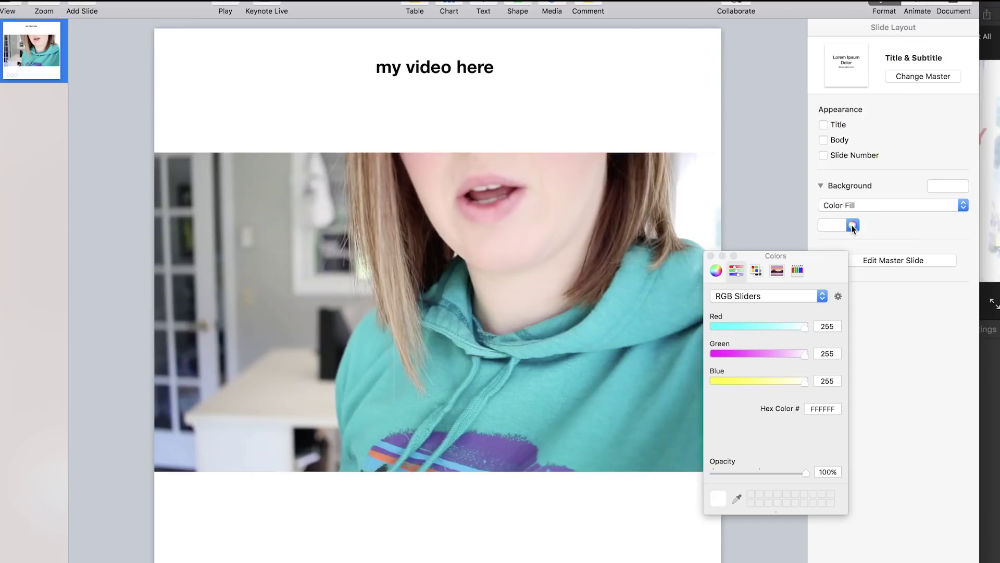
{"action": "left_click_drag", "start_coordinate": [804, 326], "coordinate": [737, 327]}
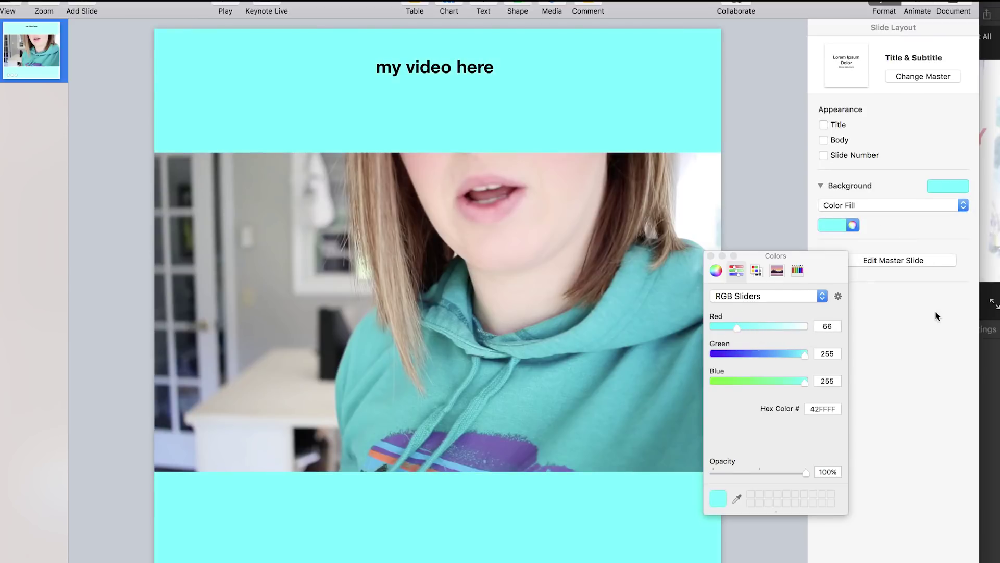
{"action": "left_click", "coordinate": [761, 380]}
{"action": "left_click_drag", "start_coordinate": [761, 380], "coordinate": [773, 354]}
{"action": "left_click", "coordinate": [716, 269]}
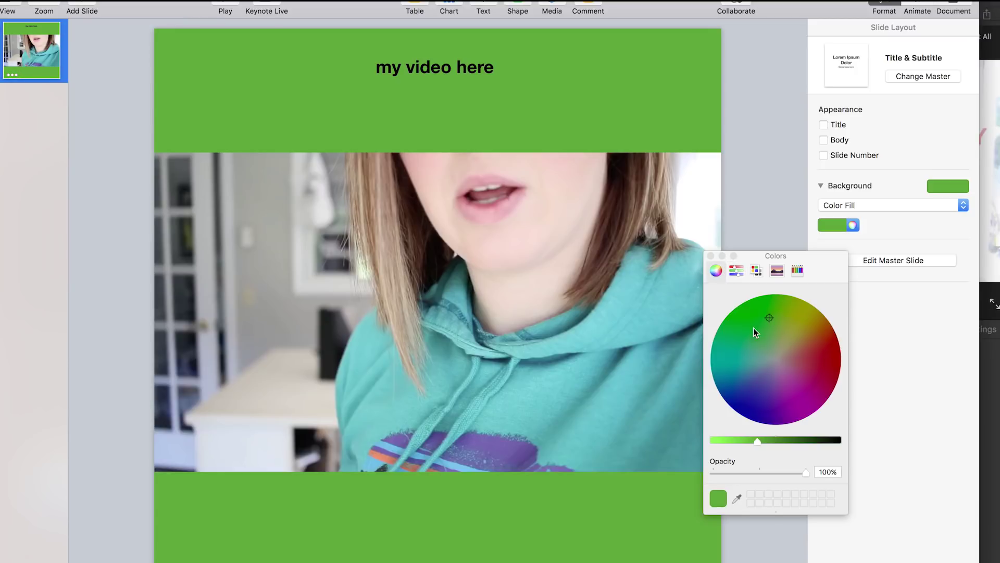
{"action": "left_click", "coordinate": [800, 346]}
{"action": "left_click_drag", "start_coordinate": [801, 346], "coordinate": [839, 384]}
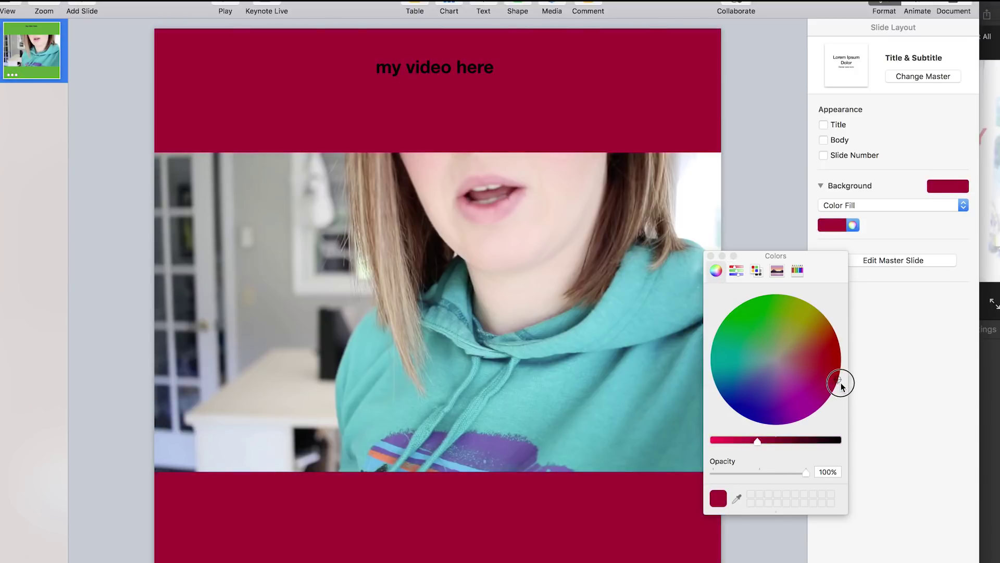
{"action": "left_click", "coordinate": [710, 256]}
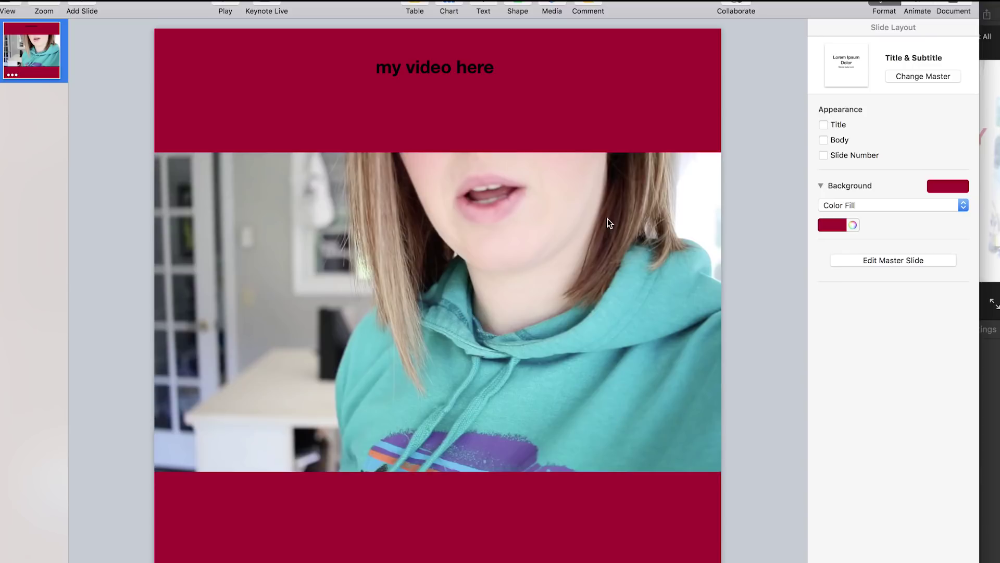
{"action": "left_click", "coordinate": [527, 252]}
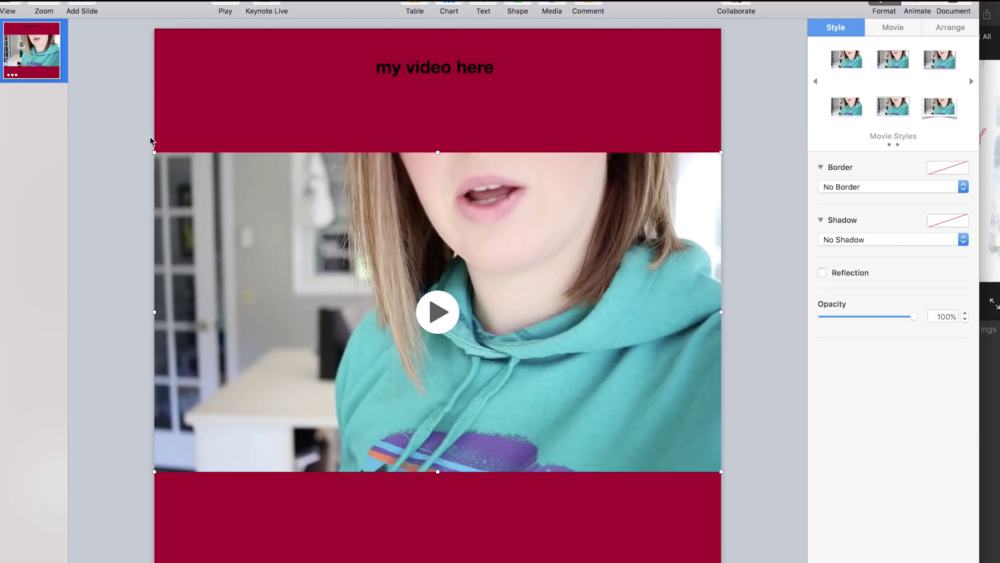
- Drag the video's corners outward past the slide edges, preview it, and shift it to centre the presenter
{"action": "left_click_drag", "start_coordinate": [154, 153], "coordinate": [16, 26]}
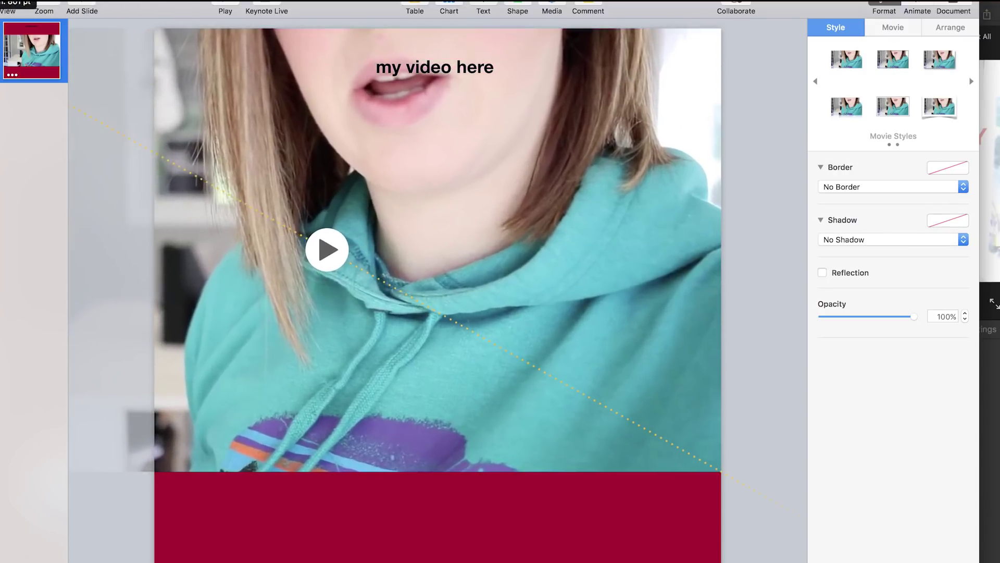
{"action": "left_click_drag", "start_coordinate": [721, 471], "coordinate": [943, 562]}
{"action": "left_click_drag", "start_coordinate": [617, 252], "coordinate": [554, 253]}
{"action": "left_click", "coordinate": [377, 311]}
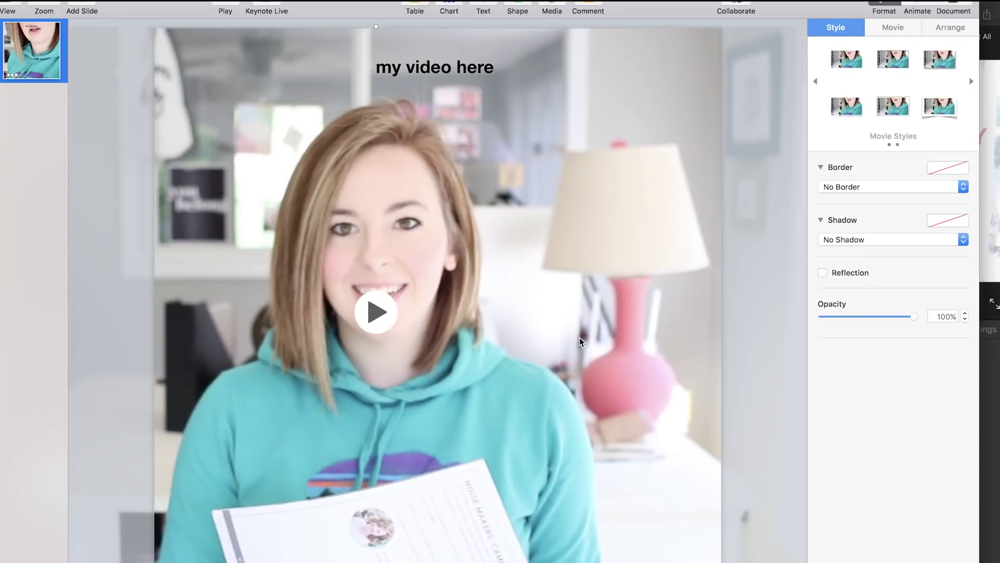
{"action": "left_click", "coordinate": [561, 439]}
{"action": "left_click_drag", "start_coordinate": [560, 439], "coordinate": [607, 430]}
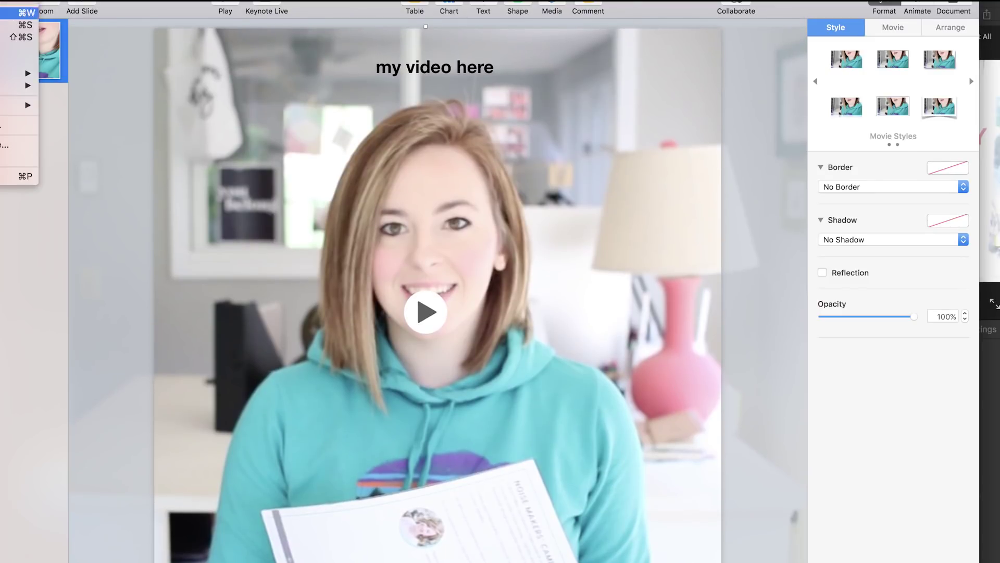
- Export to QuickTime at 1080p as Untitled on the Desktop, replacing the existing file
{"action": "mouse_move", "coordinate": [21, 85]}
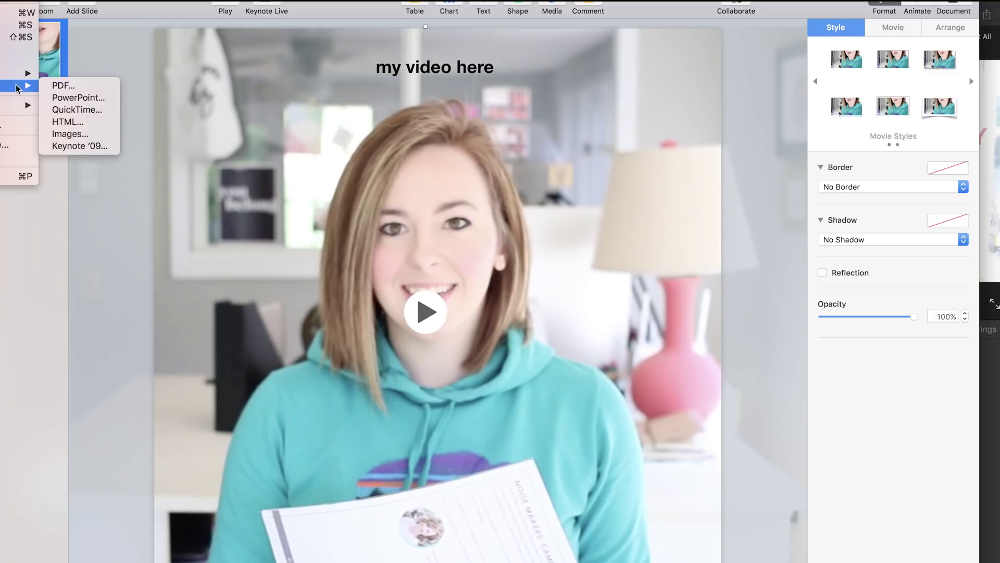
{"action": "left_click", "coordinate": [83, 112]}
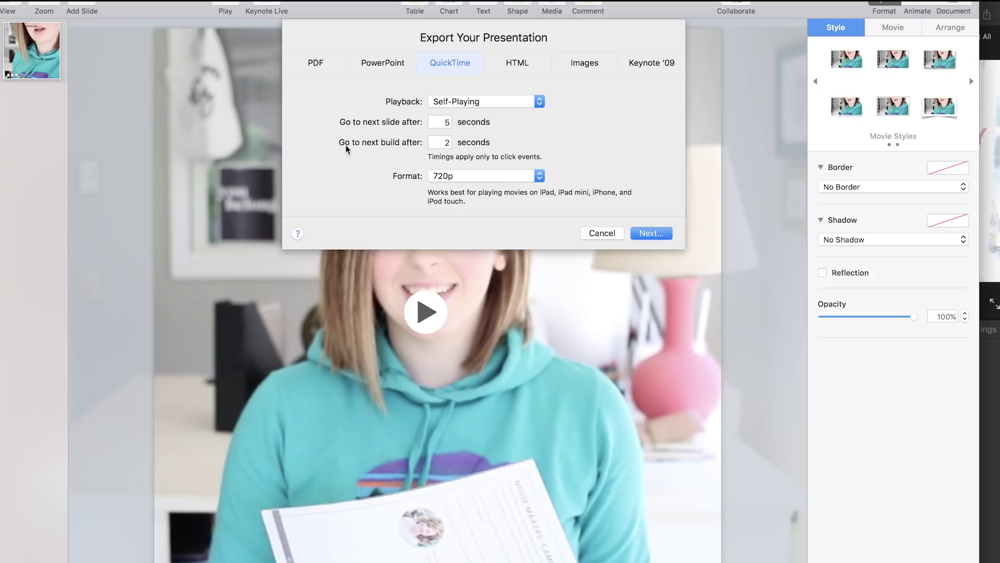
{"action": "left_click", "coordinate": [475, 176]}
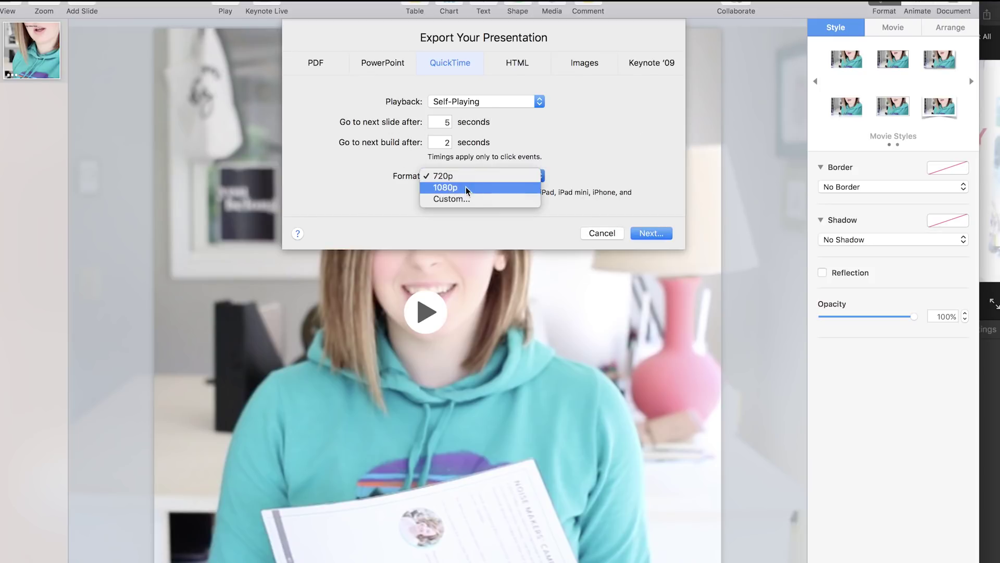
{"action": "left_click", "coordinate": [462, 188]}
{"action": "left_click", "coordinate": [648, 233]}
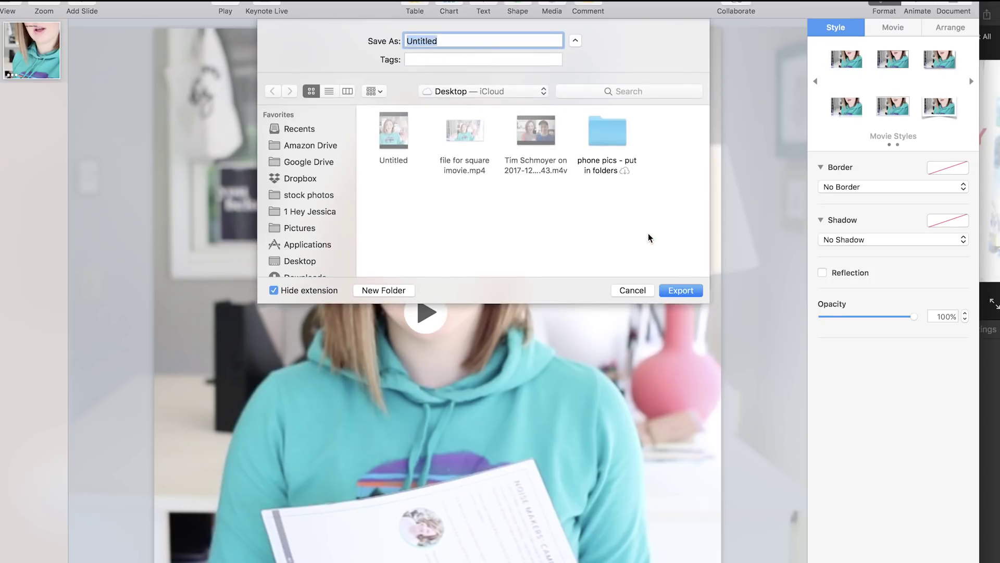
{"action": "left_click", "coordinate": [688, 293]}
{"action": "left_click", "coordinate": [589, 93]}
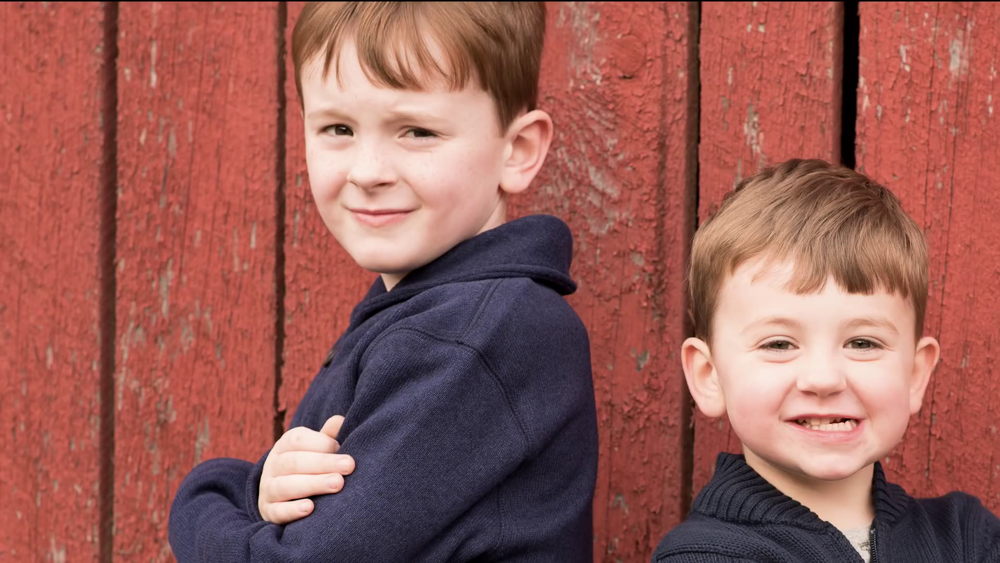
- Open the desktop's Untitled movie with QuickTime Player, centre the window, and play it
{"action": "left_click", "coordinate": [644, 161]}
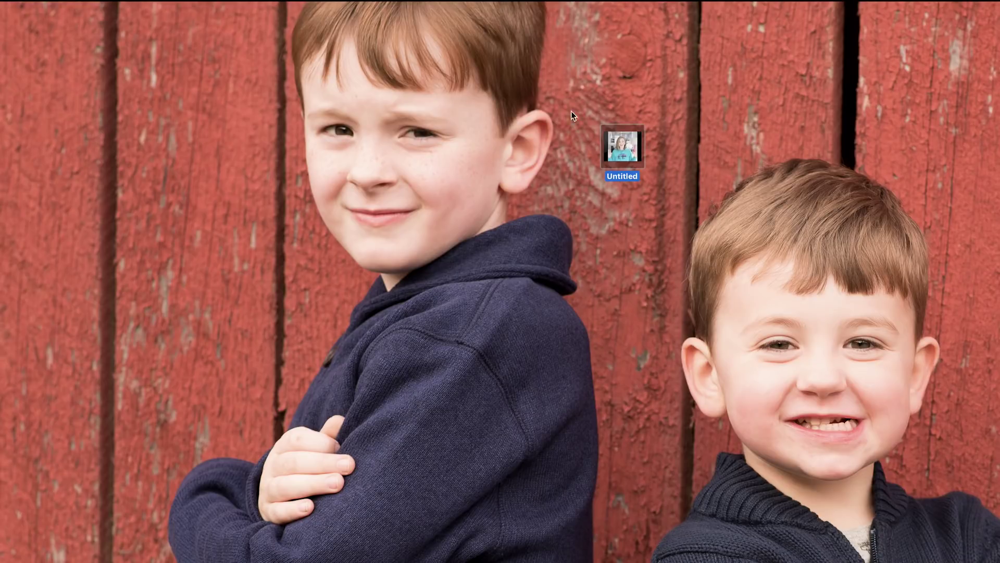
{"action": "right_click", "coordinate": [635, 157]}
{"action": "mouse_move", "coordinate": [669, 177]}
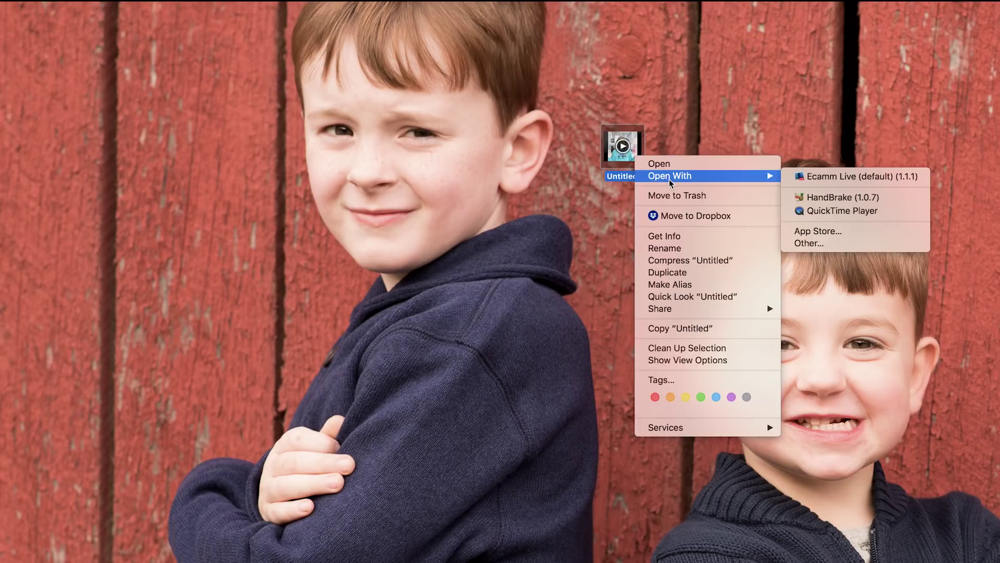
{"action": "left_click", "coordinate": [851, 214]}
{"action": "left_click_drag", "start_coordinate": [182, 79], "coordinate": [465, 61]}
{"action": "left_click", "coordinate": [408, 408]}
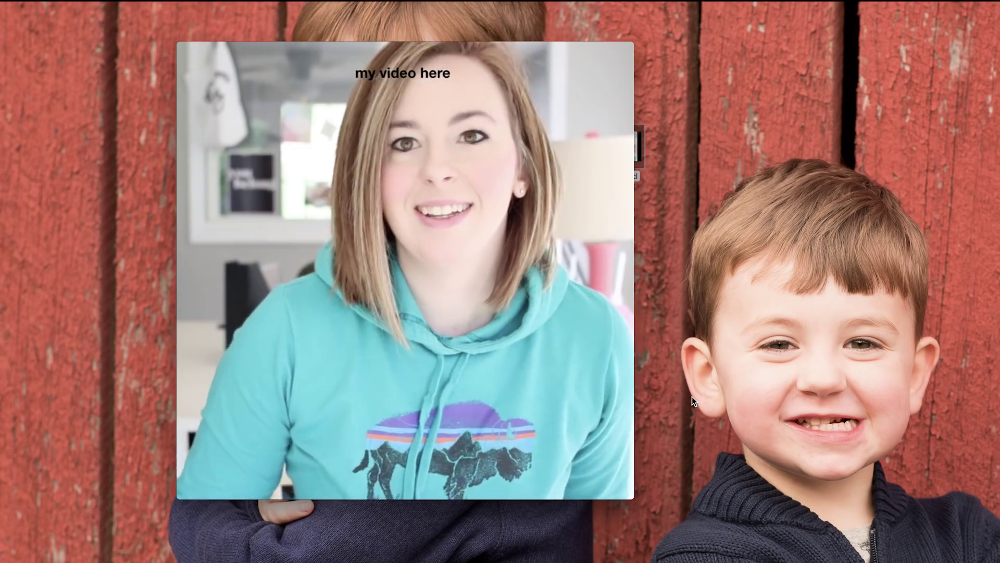
{"action": "mouse_move", "coordinate": [492, 381]}
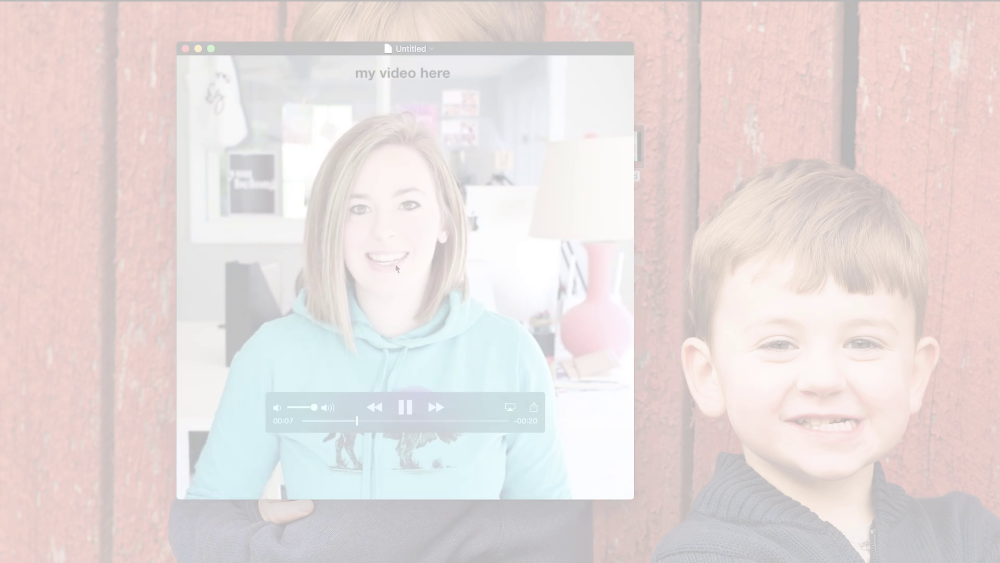